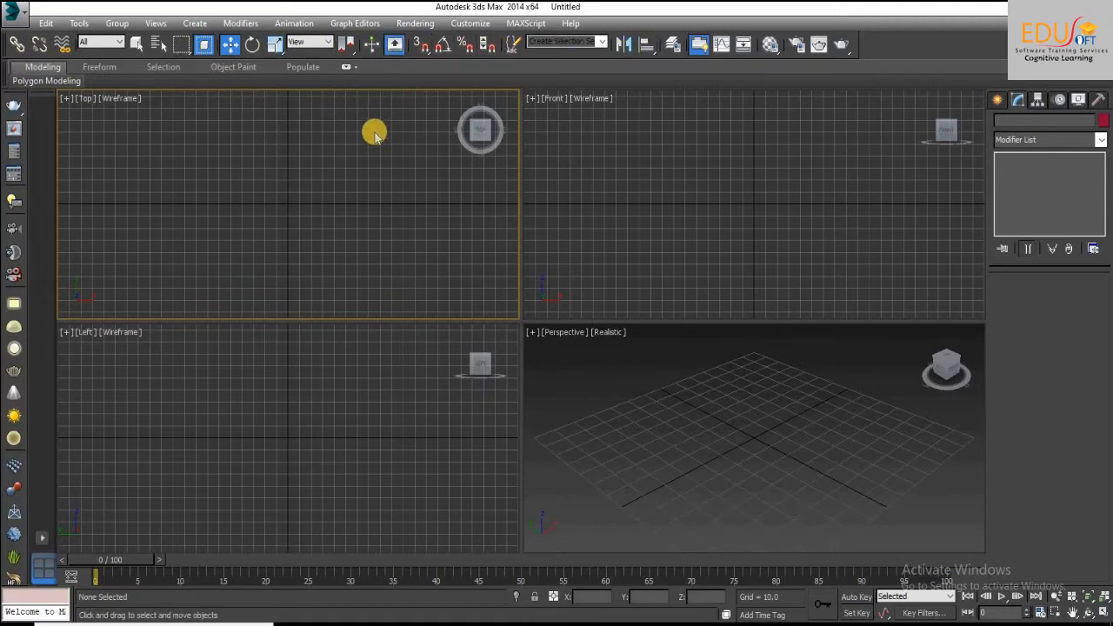
- Turn on 3D snapping and enable Grid Points as the snap type in the grid and snap settings
left_click(422, 46)
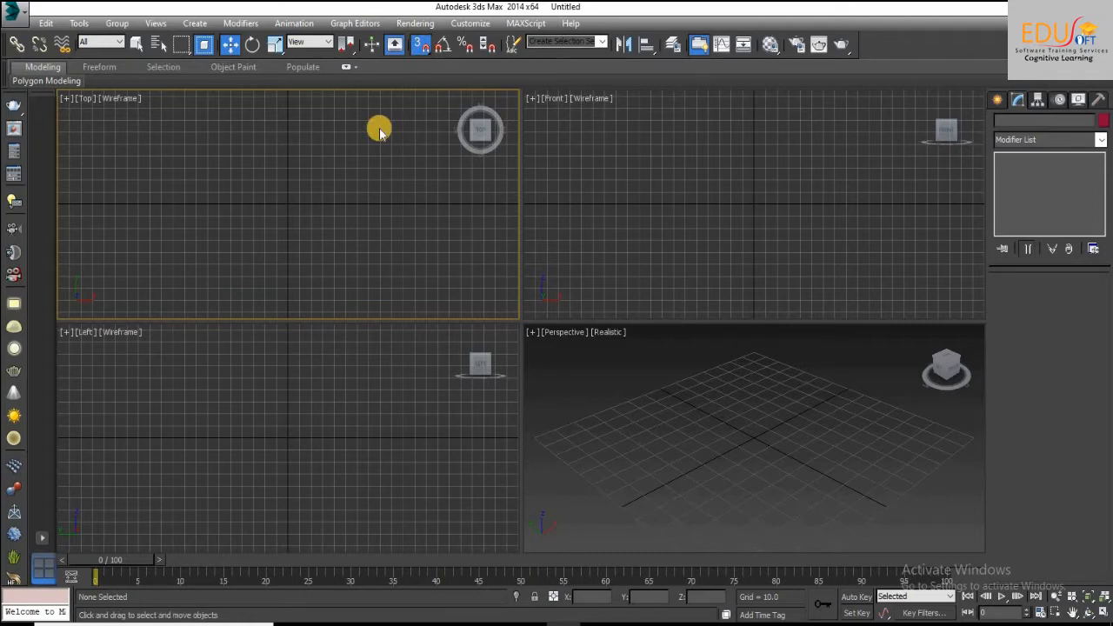
right_click(421, 48)
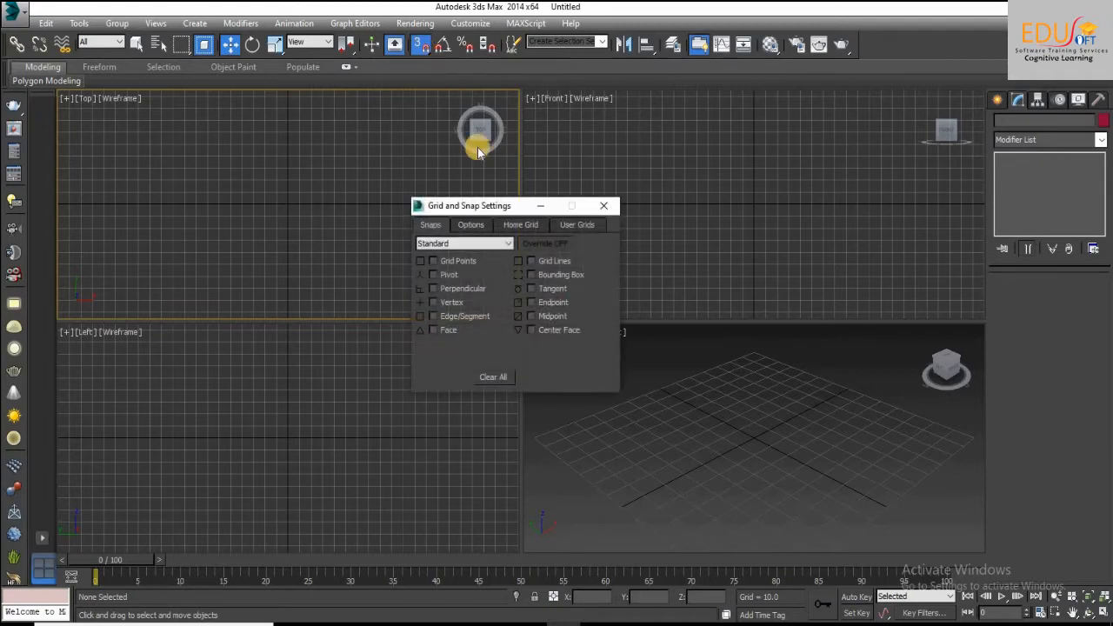
left_click_drag(488, 205, 432, 173)
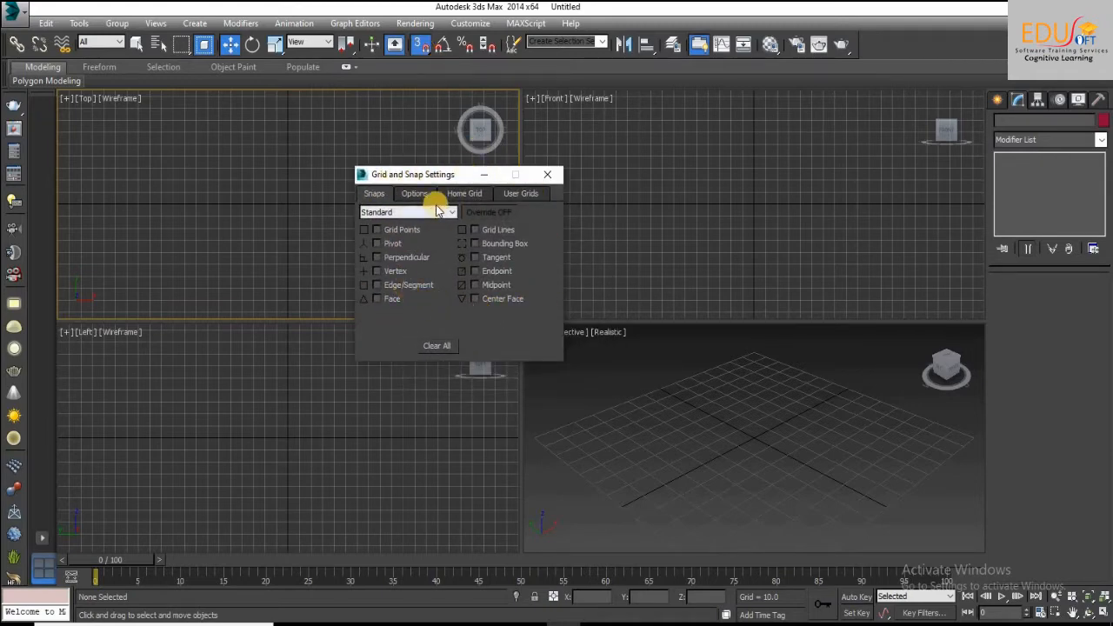
left_click_drag(460, 173, 510, 208)
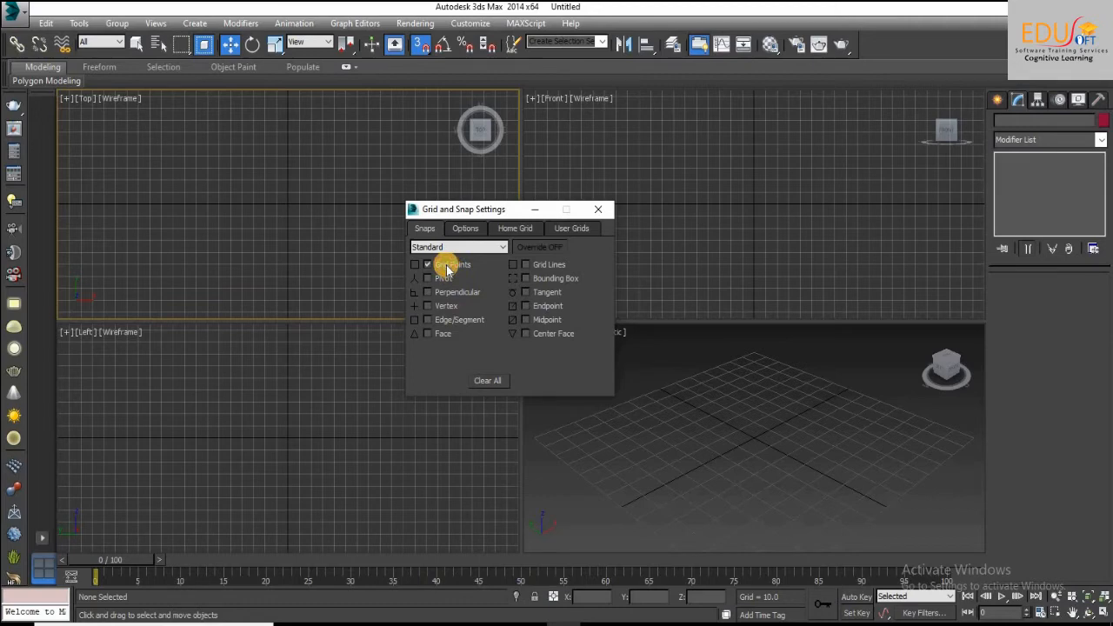
left_click(604, 211)
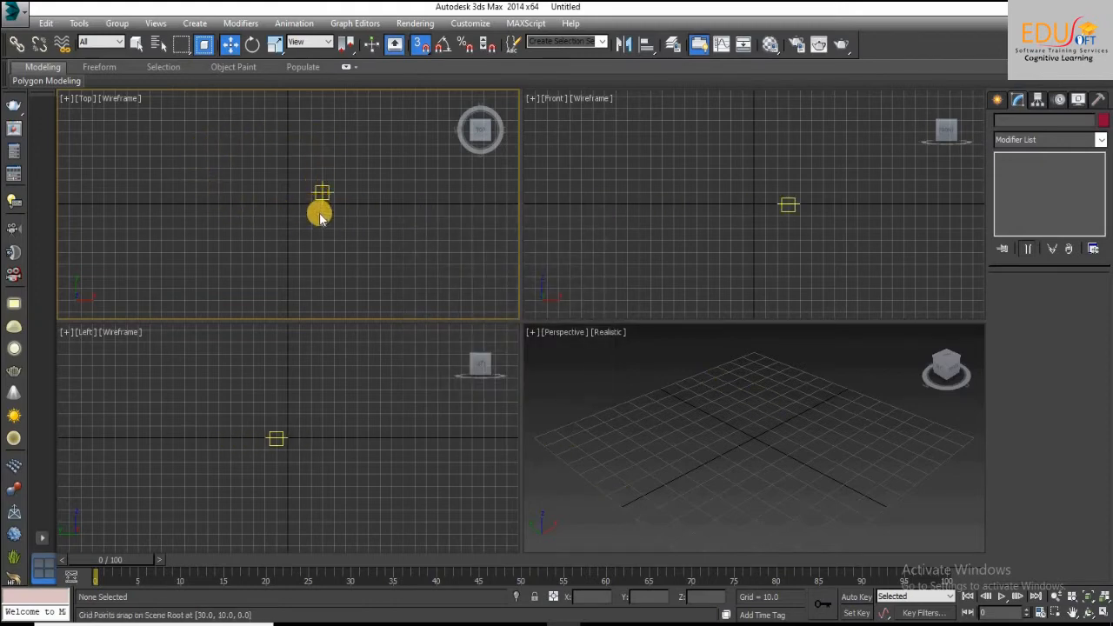
- Switch the snap mode to 2D snapping
right_click(423, 49)
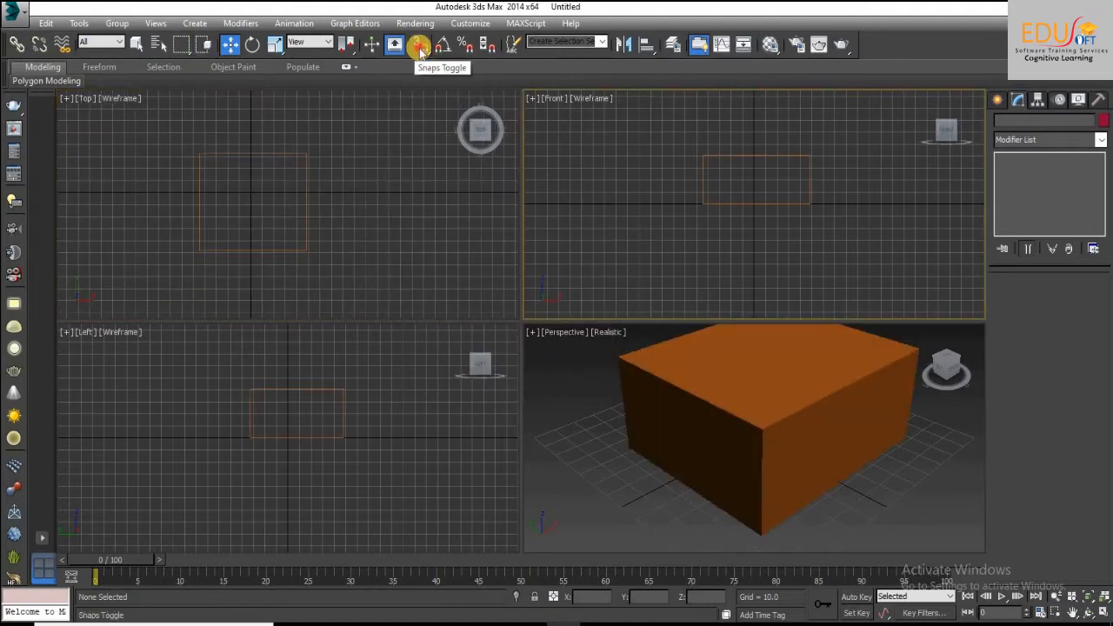
left_click(420, 48)
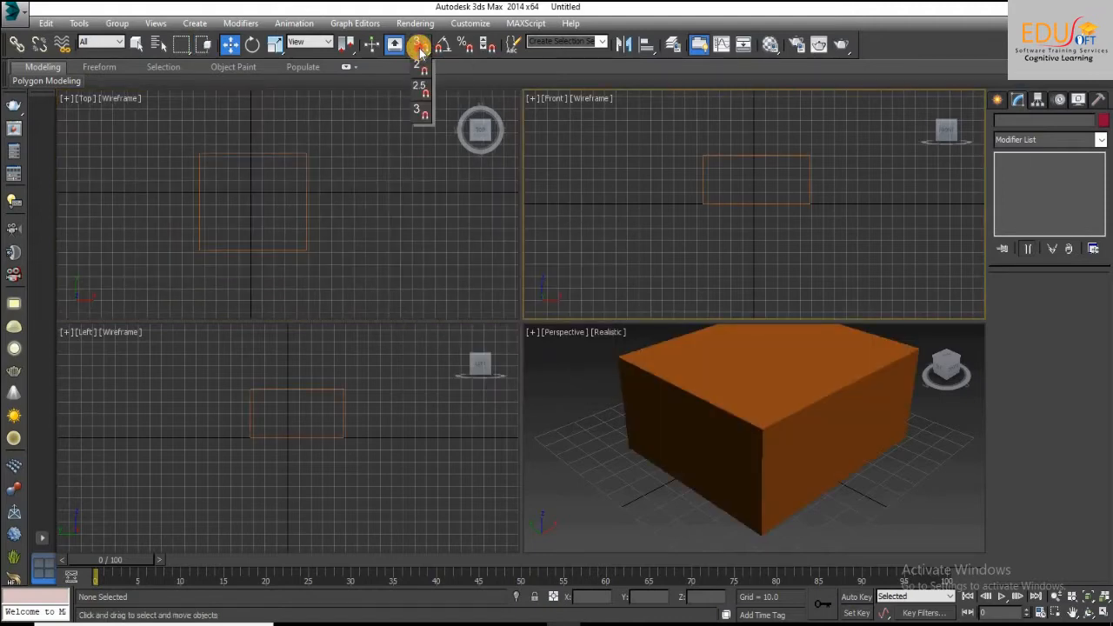
left_click_drag(420, 50, 417, 110)
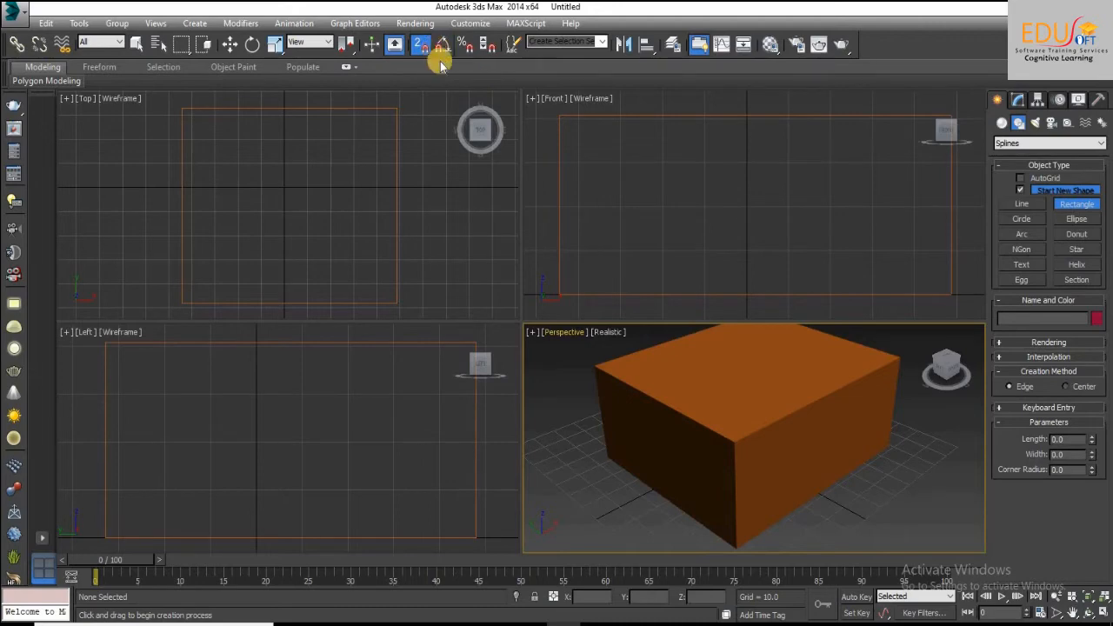
- Draw a rectangle about 81 by 93 snapped to the box's corners in the Top view and check where it lies in Perspective
left_click_drag(186, 110, 390, 295)
right_click(647, 310)
scroll(722, 310, "down", 3)
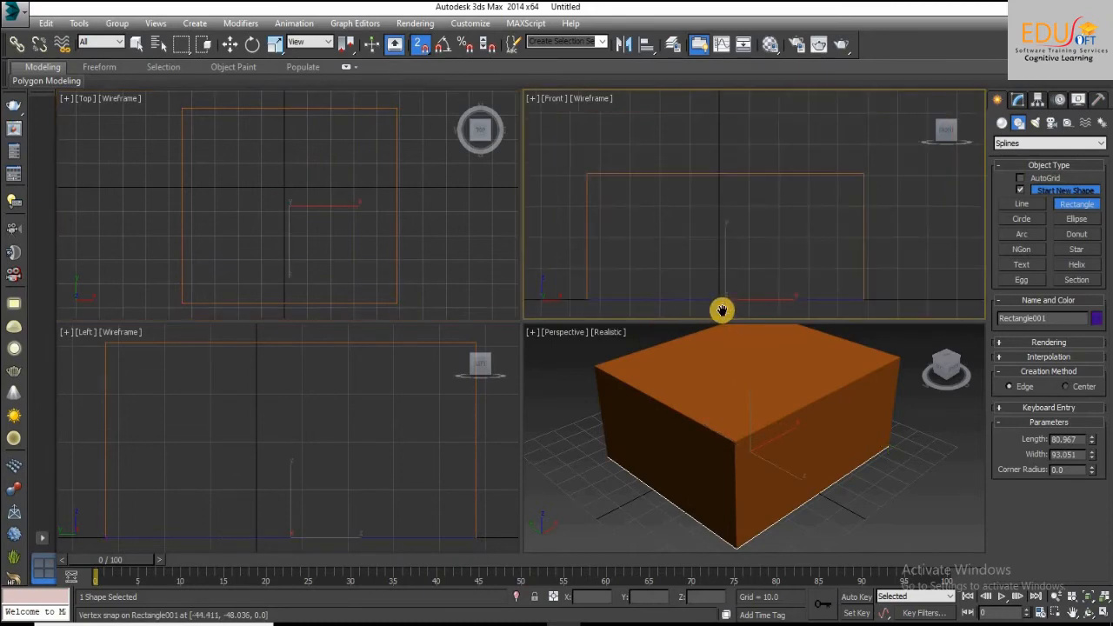
middle_click_drag(697, 309, 649, 283)
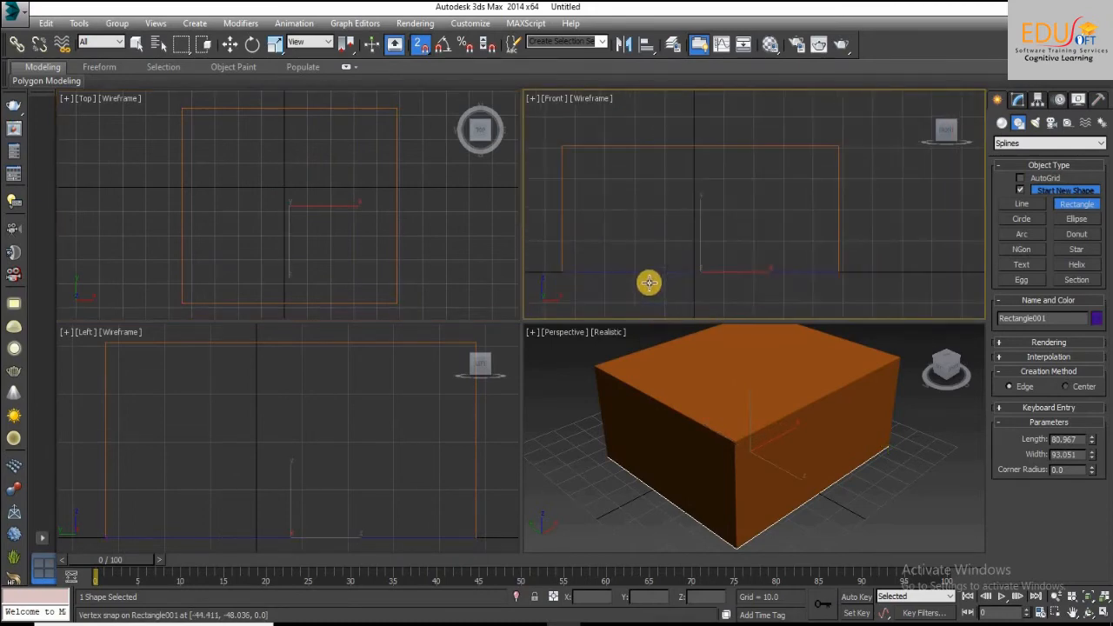
right_click(820, 457)
key("w")
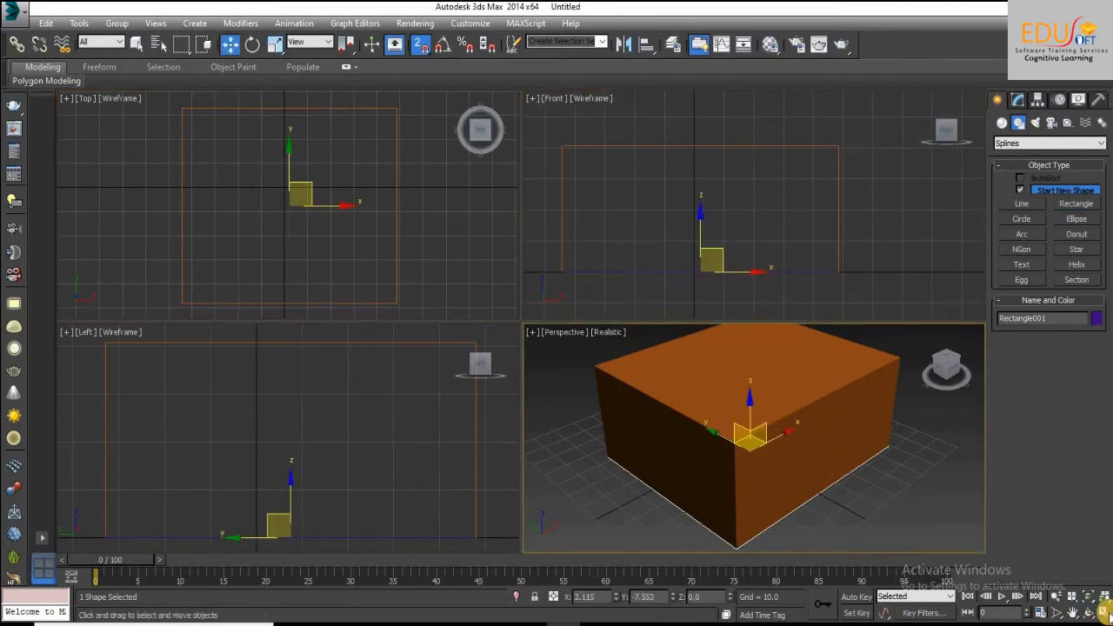
left_click(1104, 612)
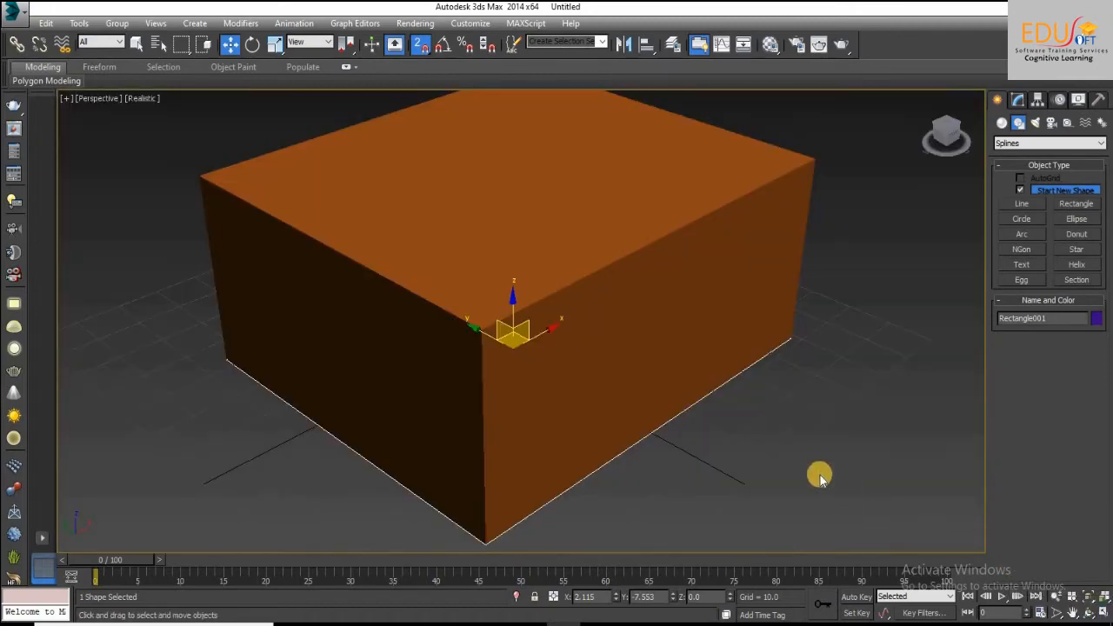
middle_click_drag(728, 427, 687, 406, "alt")
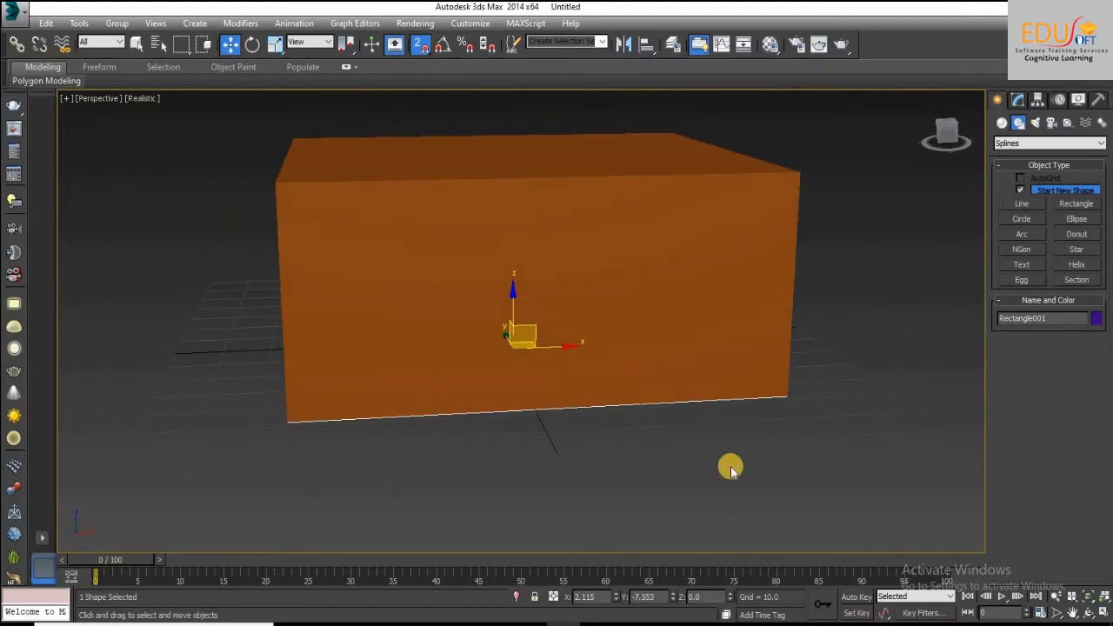
key("alt+w")
right_click(722, 223)
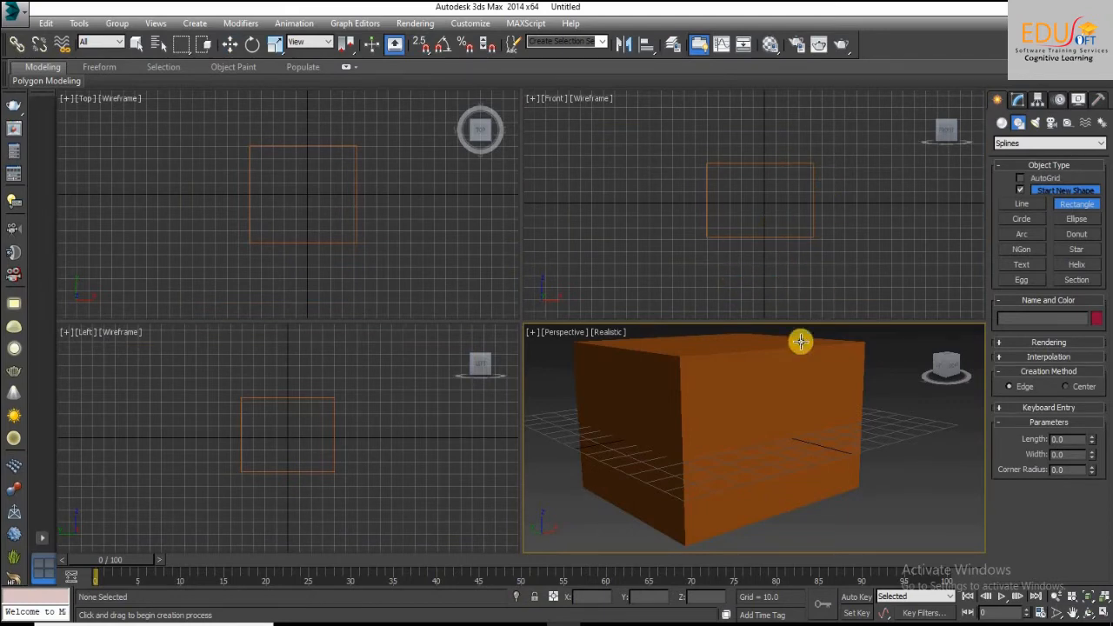
- With 2.5D snapping on, draw a rectangle about 81 by 93 over the grid-crossing box's corners in the Top view
mouse_move(768, 468)
middle_mouse_down("alt")
mouse_move(770, 409)
mouse_move(768, 457)
middle_mouse_up("alt")
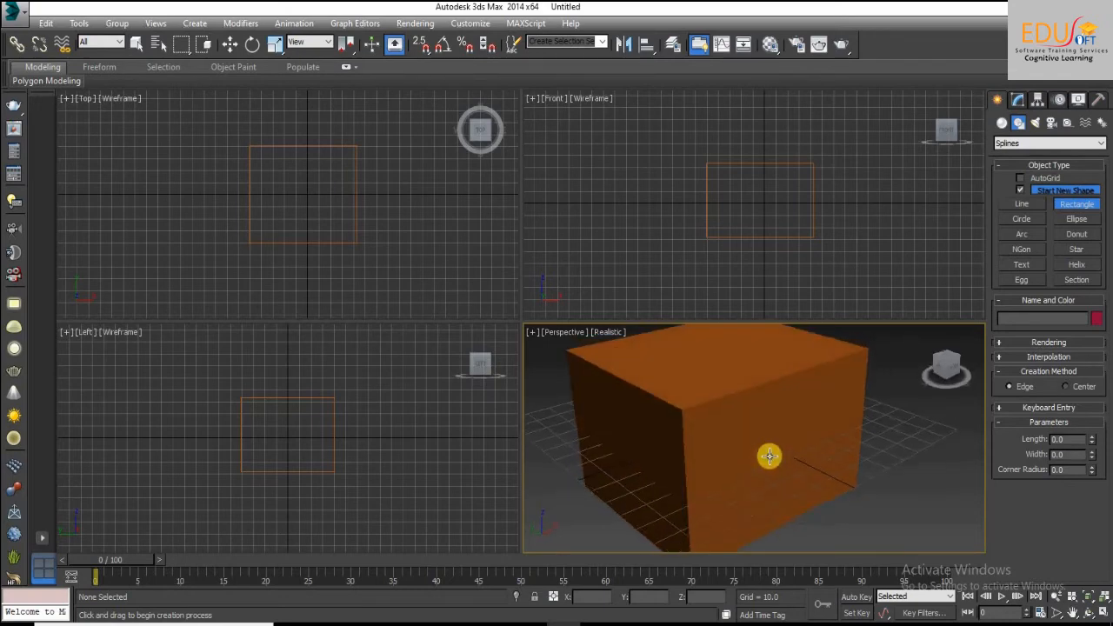
middle_click_drag(843, 470, 843, 479, "alt")
key("alt+w")
middle_click_drag(731, 421, 788, 423, "alt")
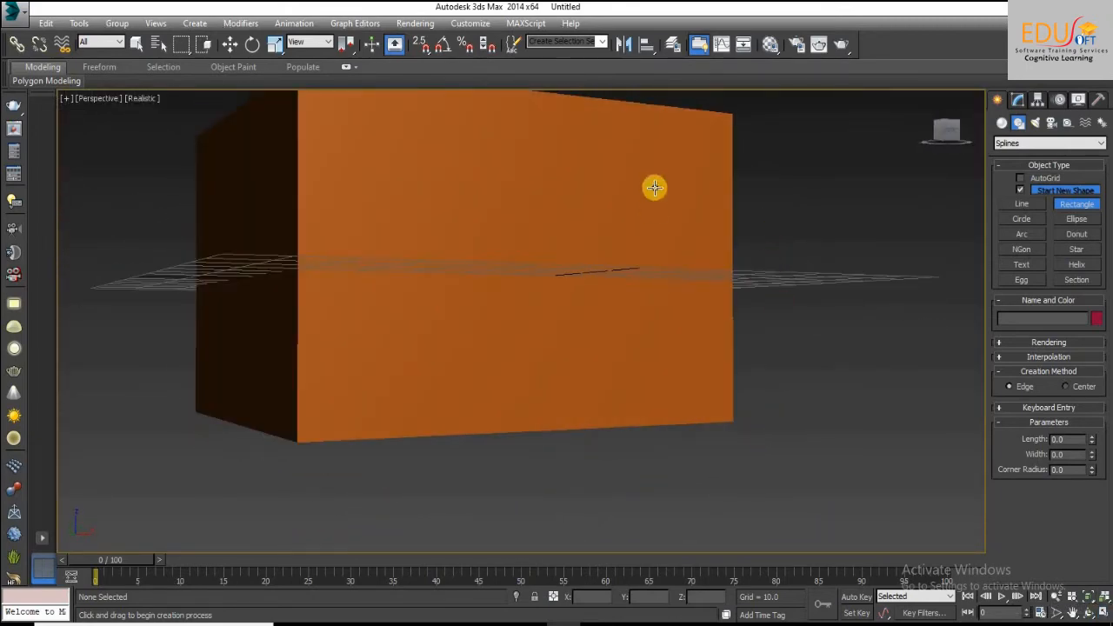
left_click(1103, 612)
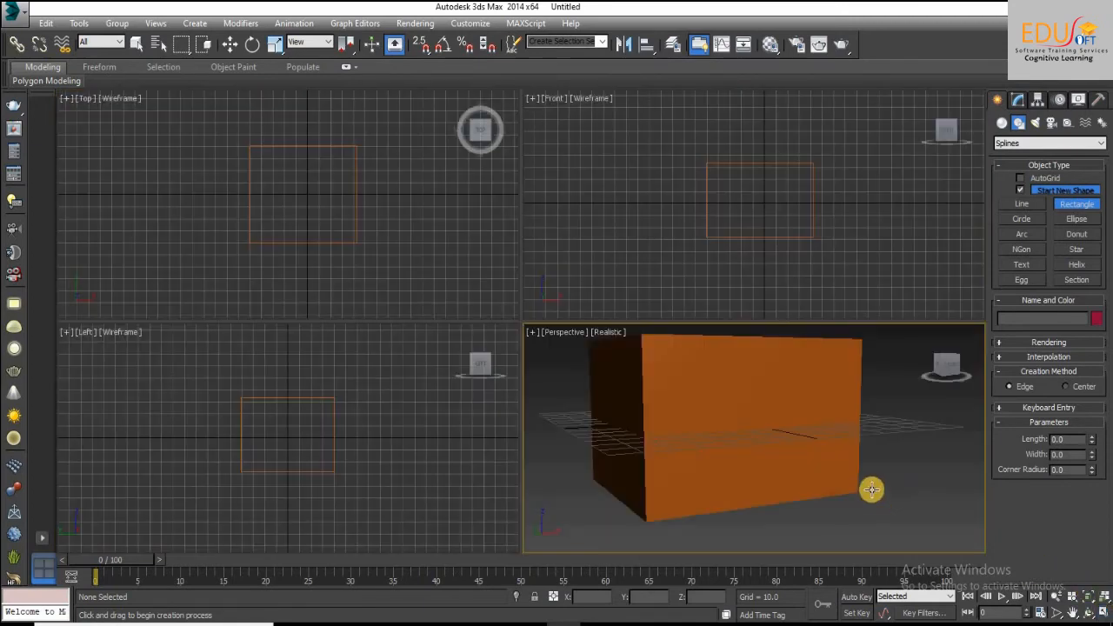
left_click(420, 45)
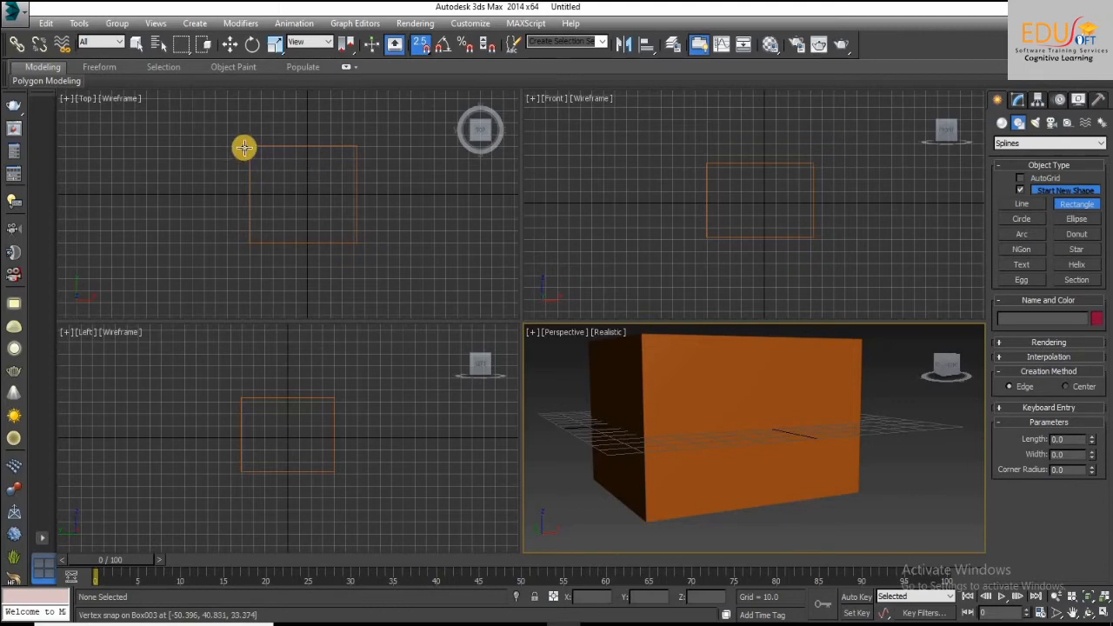
left_click_drag(246, 144, 353, 233)
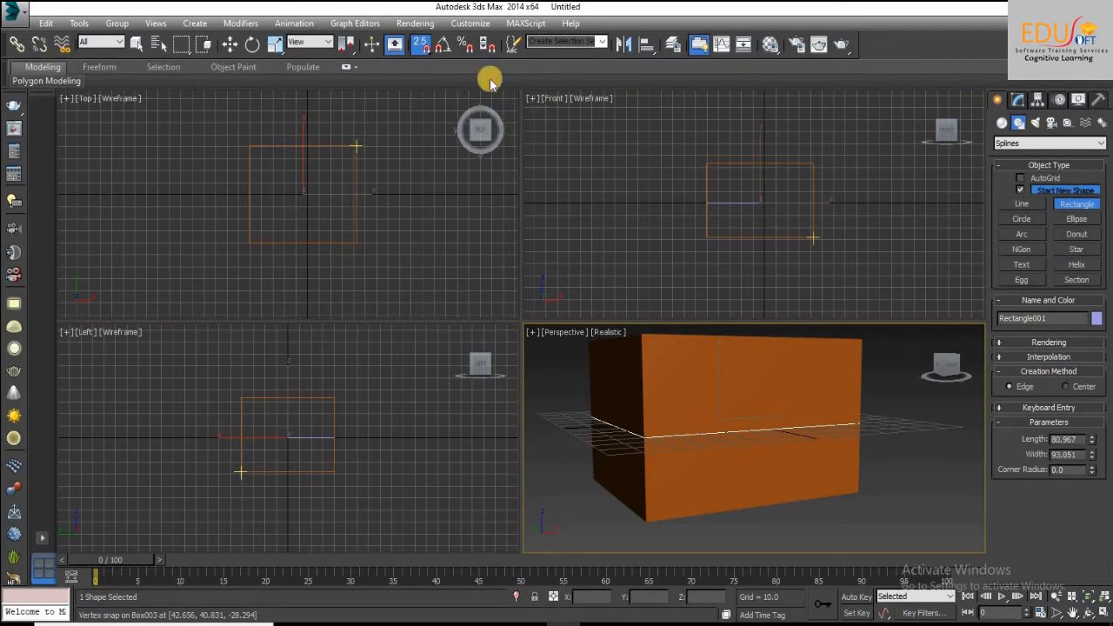
- Change the snap mode to 3D snapping and turn it on
left_click(420, 45)
mouse_move(760, 450)
middle_mouse_down("alt")
mouse_move(760, 464)
mouse_move(700, 471)
mouse_move(648, 460)
mouse_move(775, 469)
mouse_move(808, 460)
mouse_move(809, 429)
mouse_move(775, 440)
middle_mouse_up("alt")
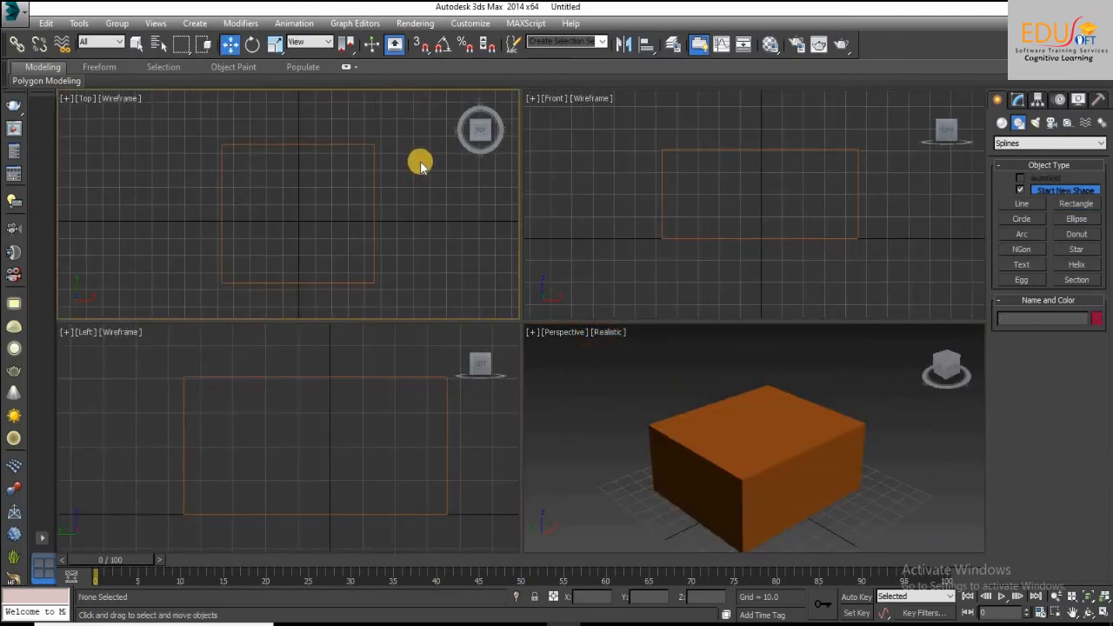
left_click(418, 46)
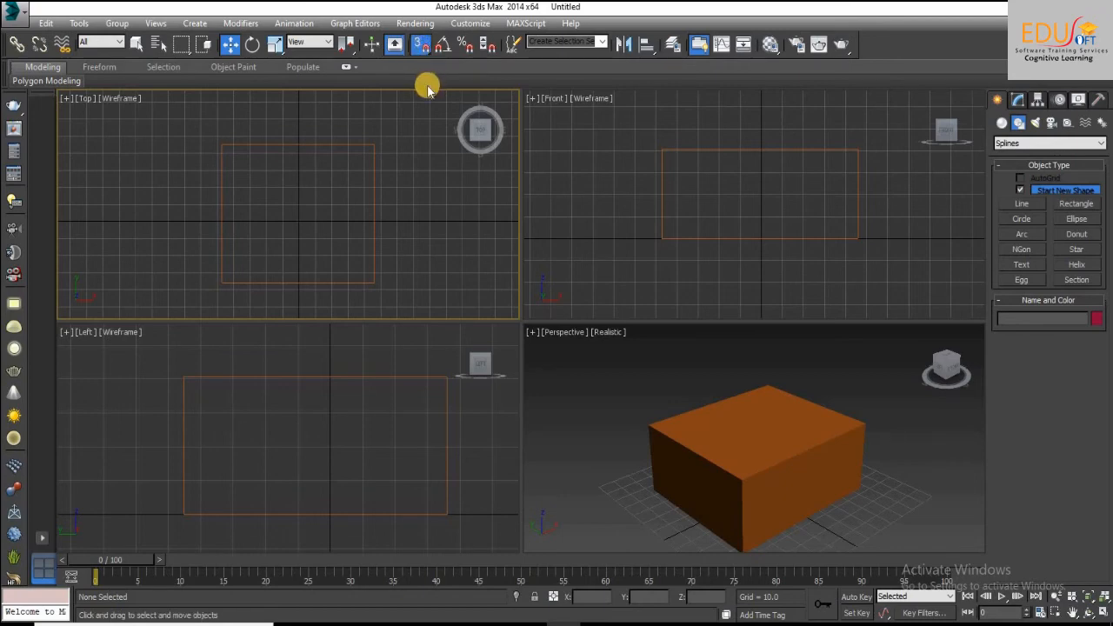
- Draw a rectangle in the Top view snapped to the corners of the orange box's top face
left_click(1075, 203)
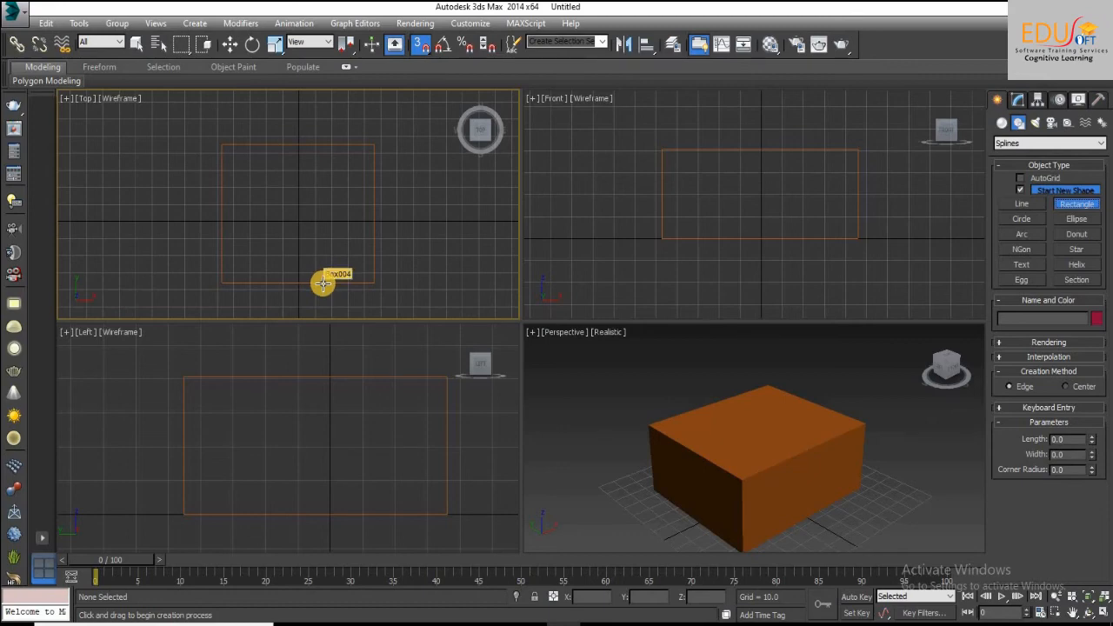
left_click_drag(222, 146, 267, 190)
left_click_drag(311, 224, 363, 272)
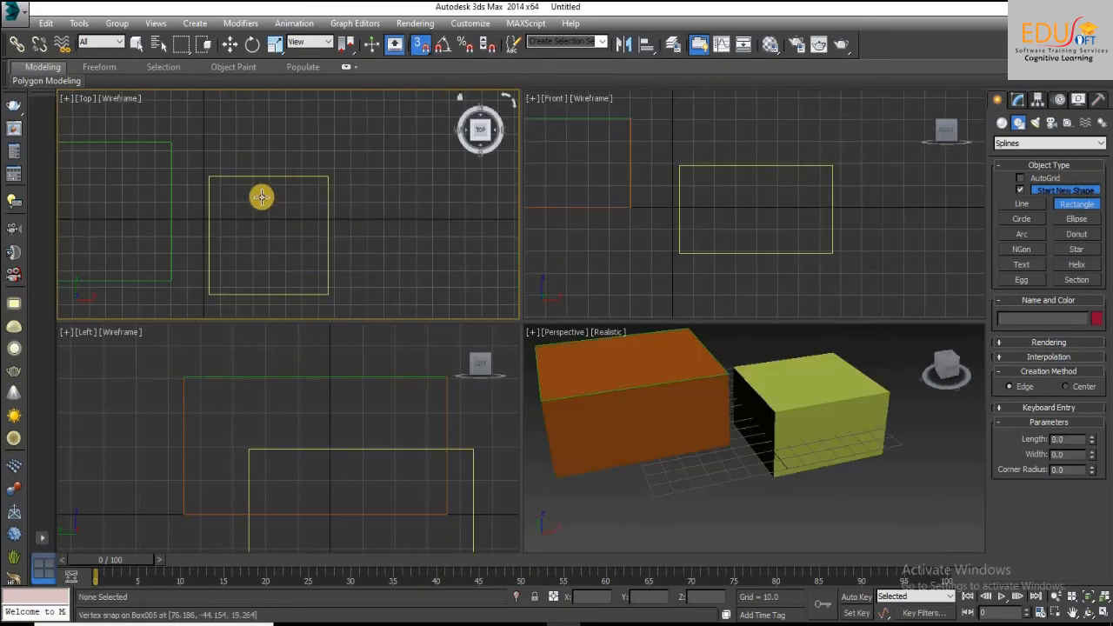
- Draw a rectangle about 69 by 73 in the Top view snapped to the yellow box's top corners, check it in Perspective, and deselect it
middle_click_drag(209, 203, 246, 165)
middle_click(800, 432)
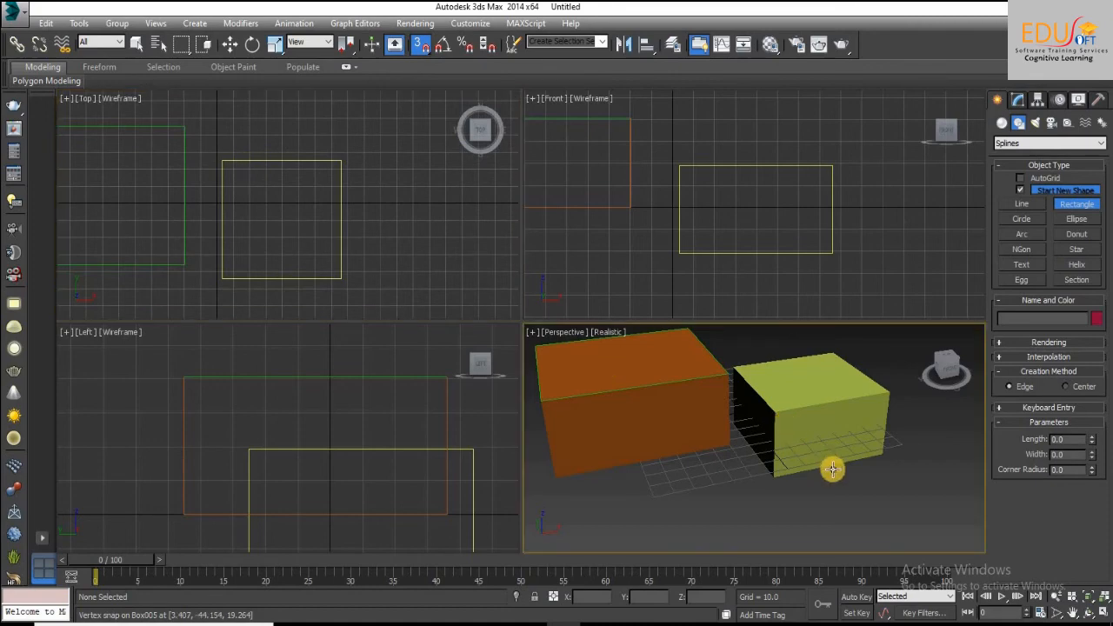
middle_click_drag(834, 452, 844, 408, "alt")
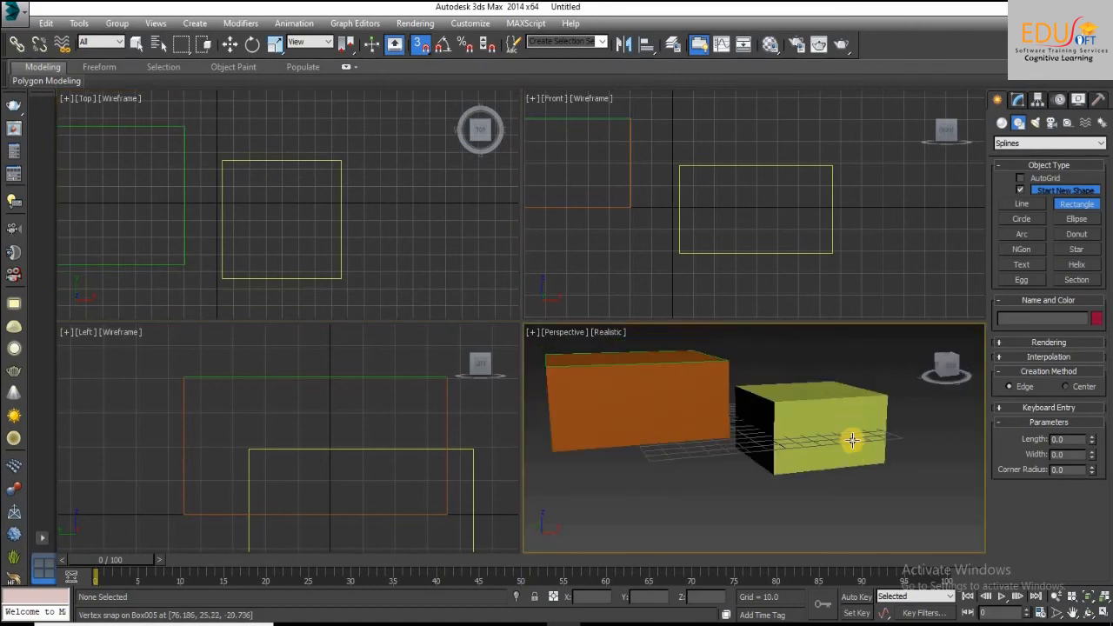
left_click(1102, 613)
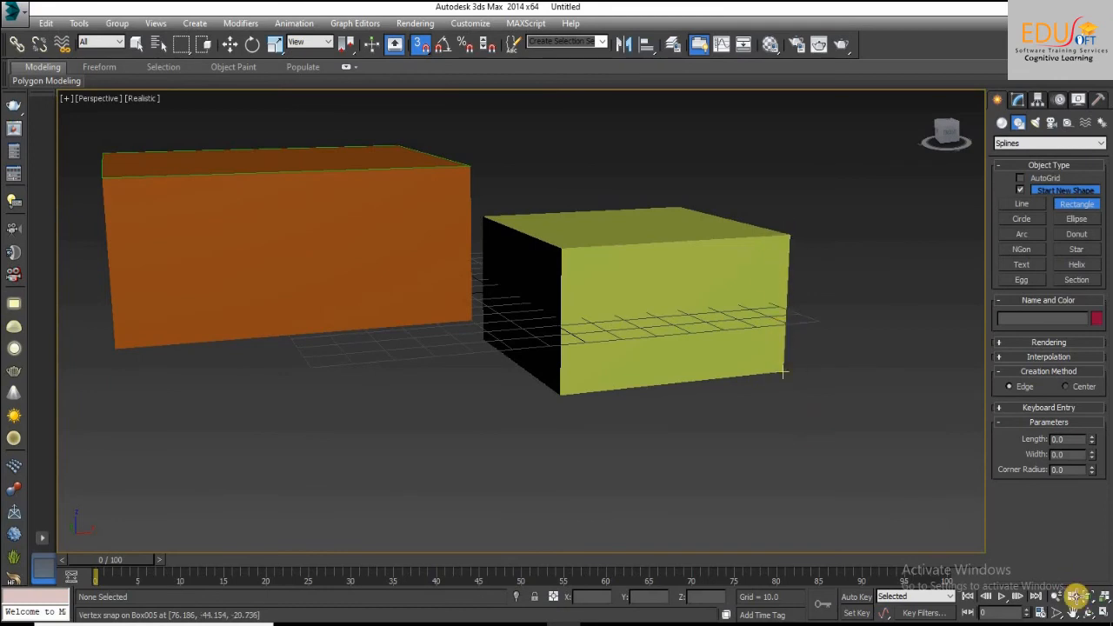
left_click(1101, 614)
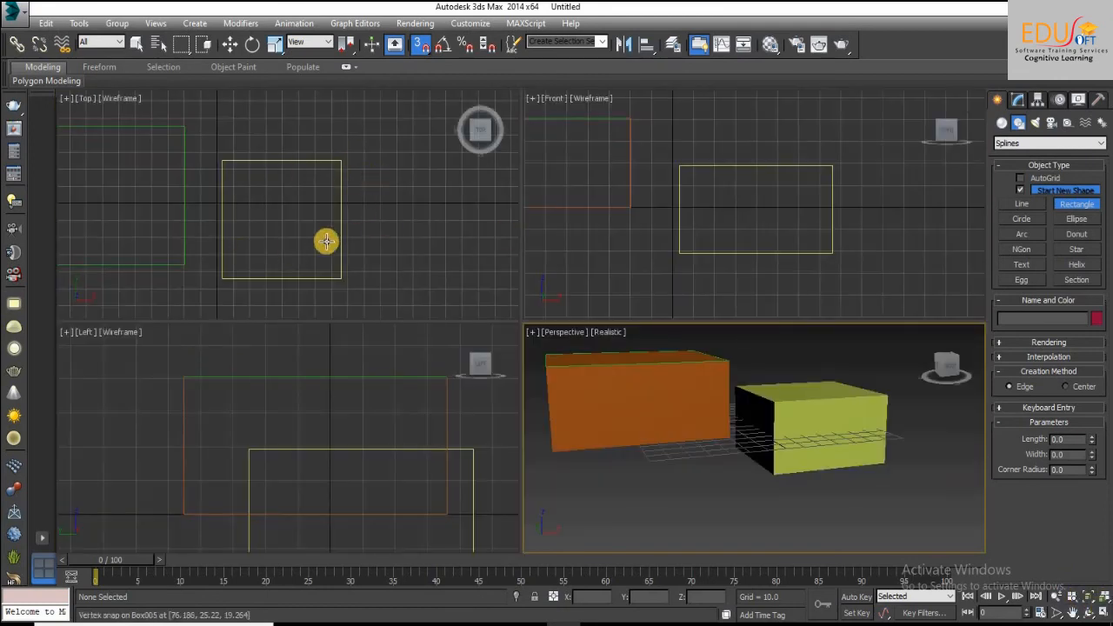
left_click_drag(232, 168, 333, 272)
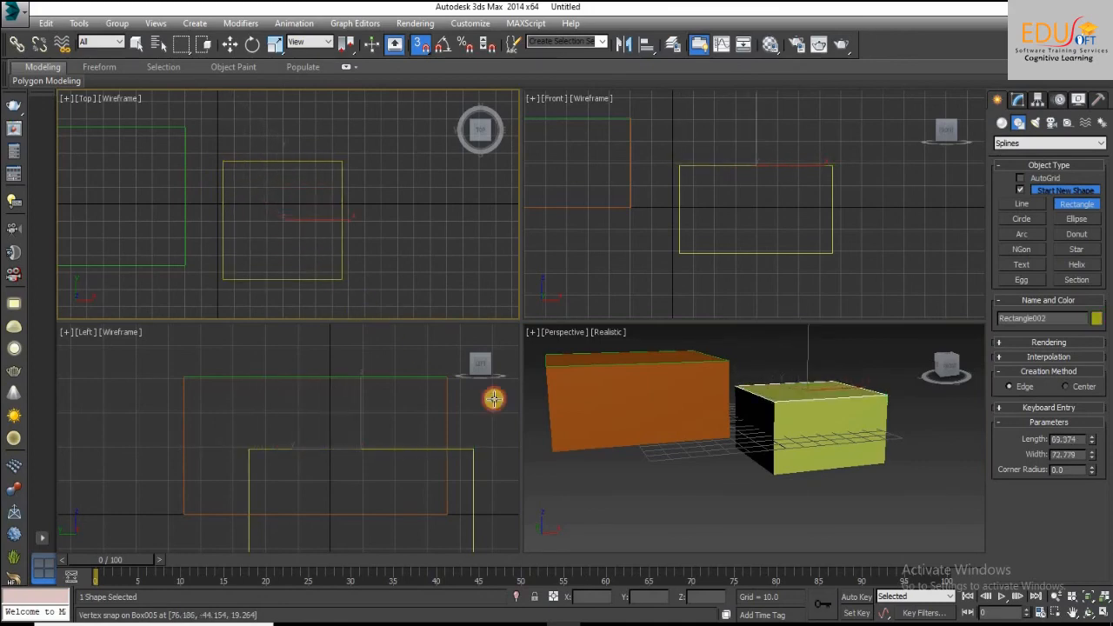
right_click(628, 487)
middle_click_drag(680, 480, 687, 517, "alt")
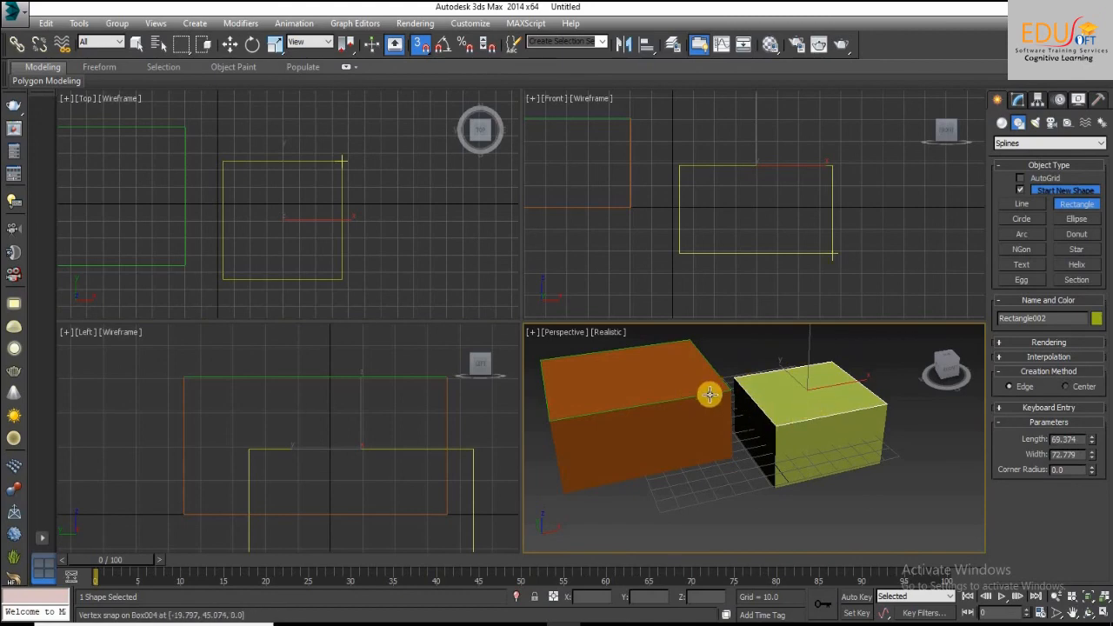
left_click(1103, 612)
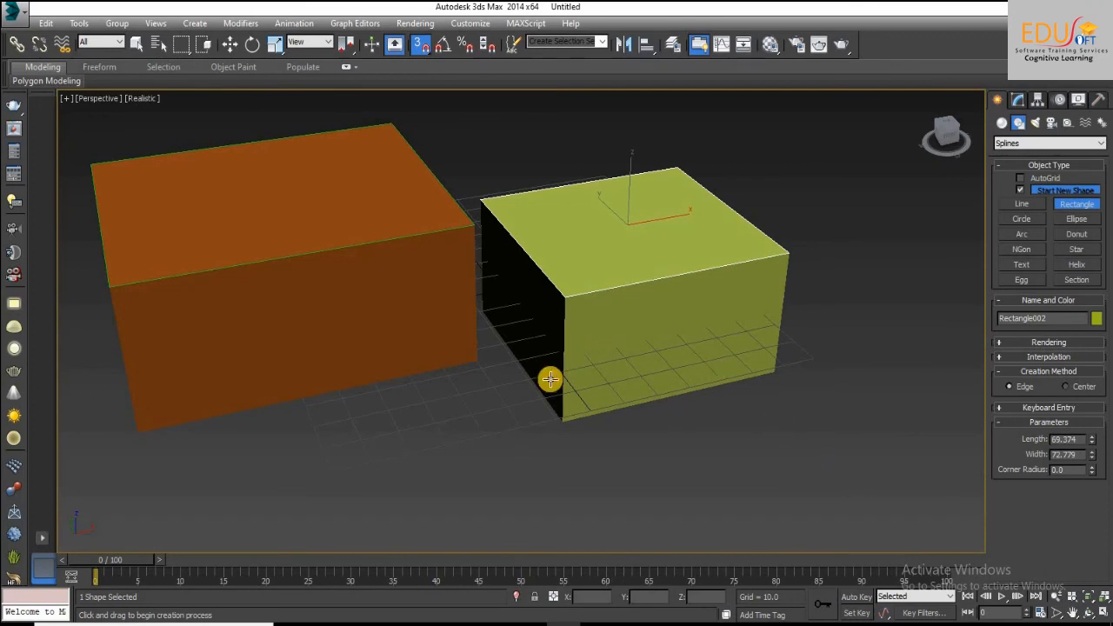
right_click(524, 386)
left_click(524, 391)
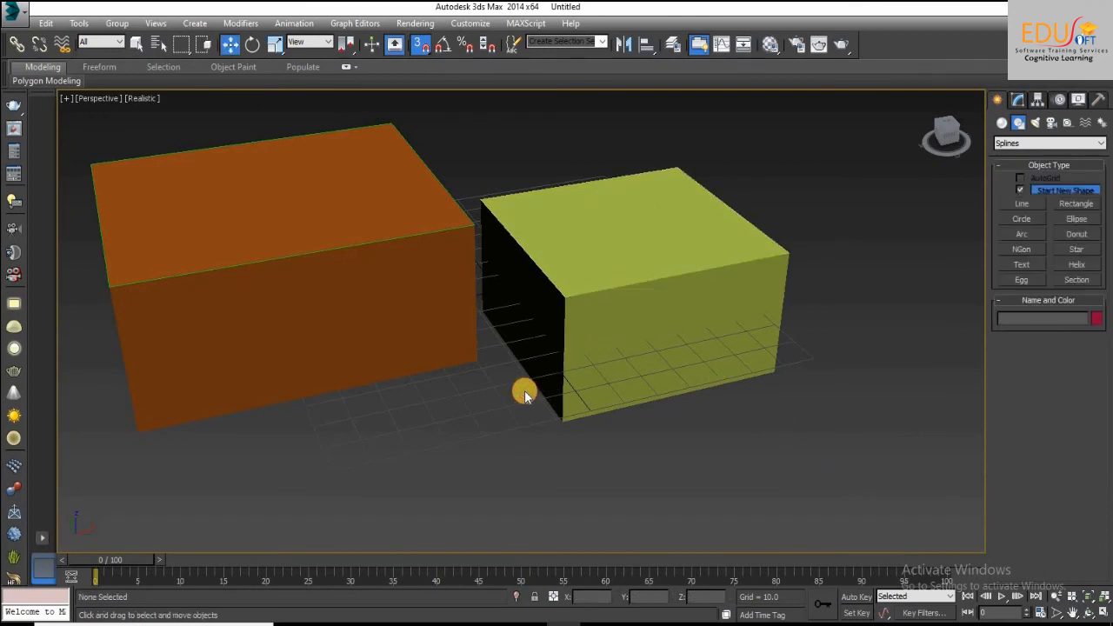